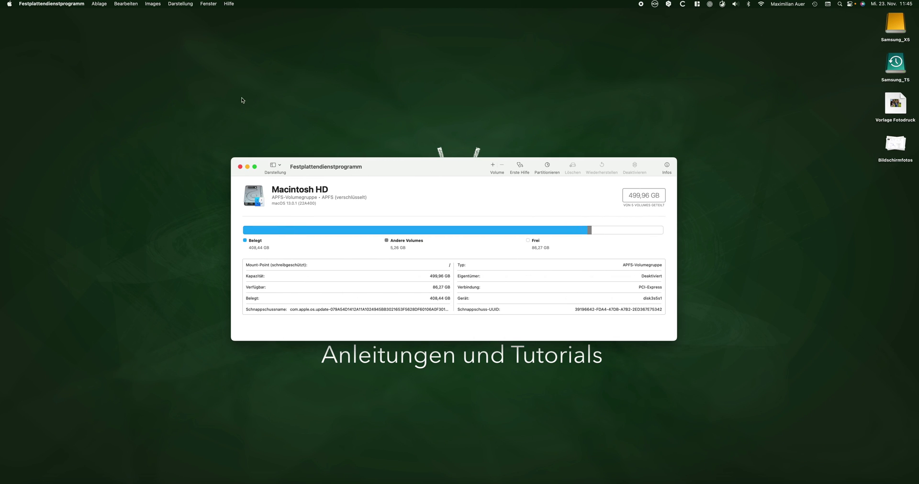
Show all devices and check the file system formats of the external volumes Samsung_T5 and Samsung_X5
left_click(183, 4)
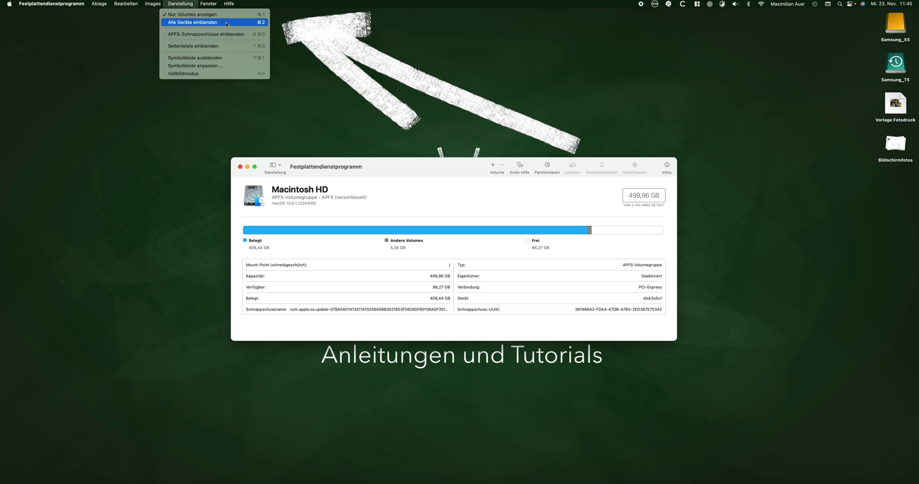
left_click(226, 25)
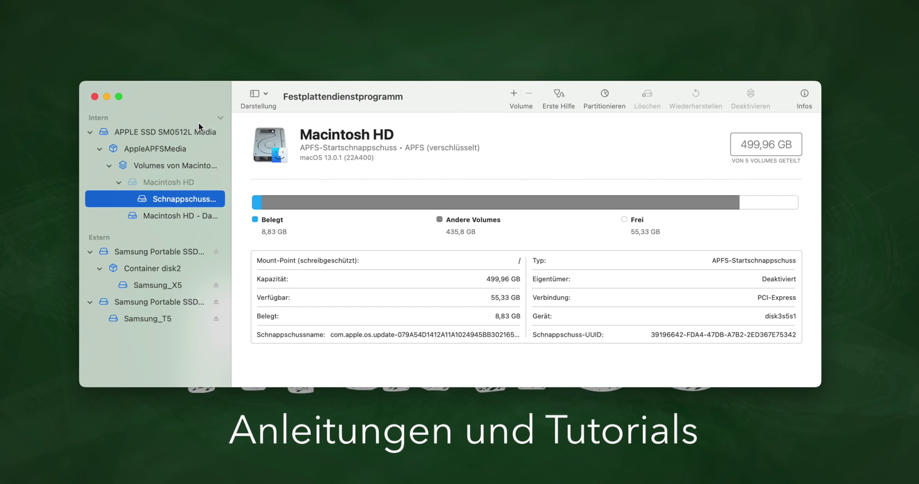
left_click(162, 319)
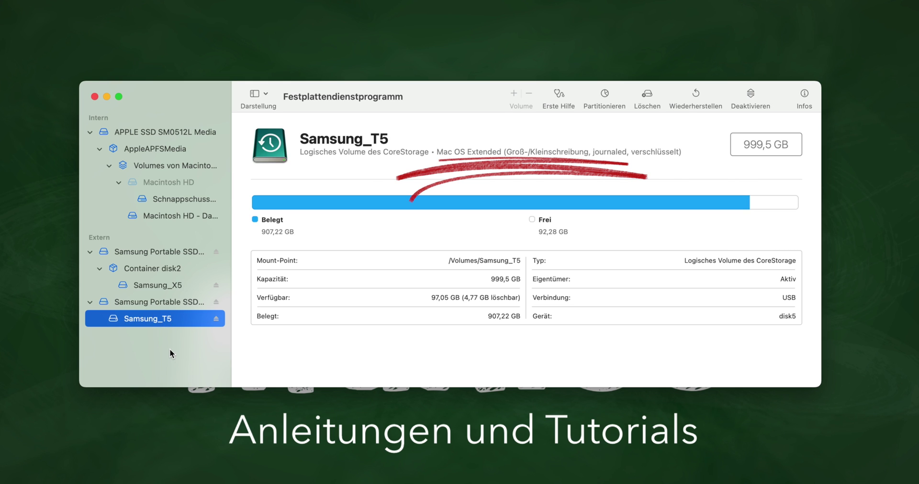
left_click(161, 286)
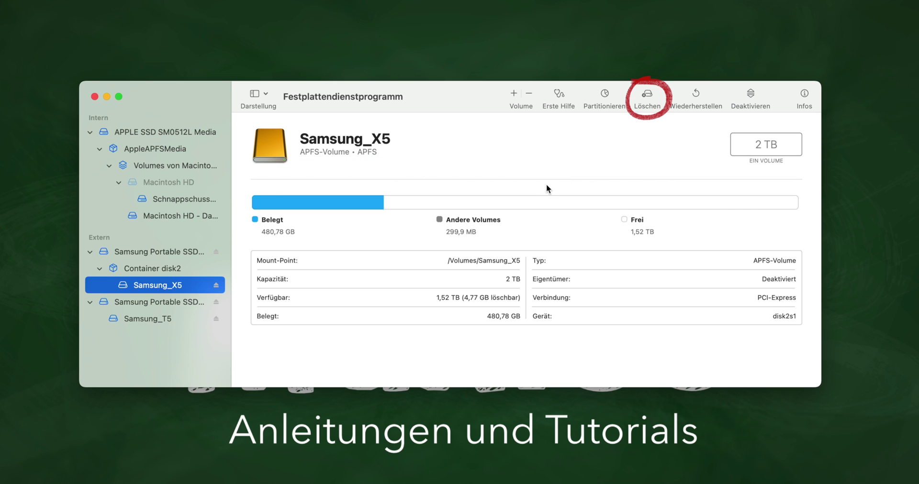
Review the format options offered for erasing Samsung_X5, cancel without erasing, and close Disk Utility
left_click(650, 95)
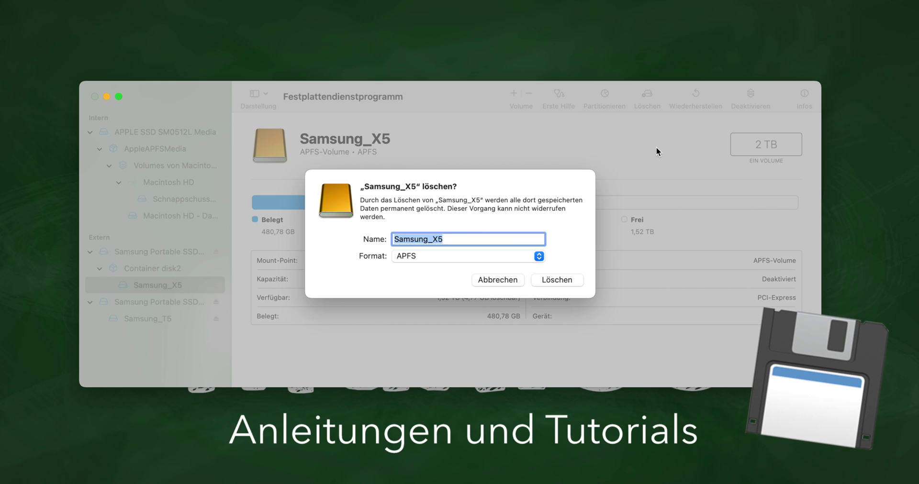
left_click(539, 256)
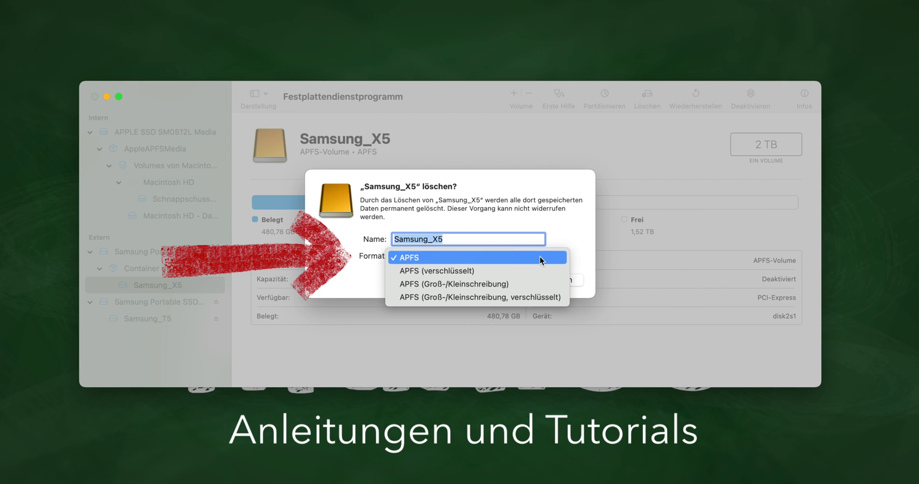
left_click(563, 232)
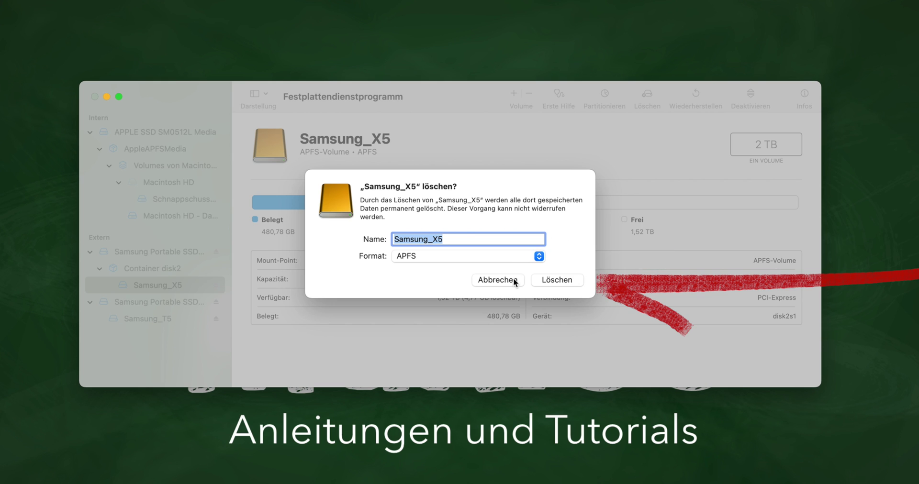
left_click(498, 279)
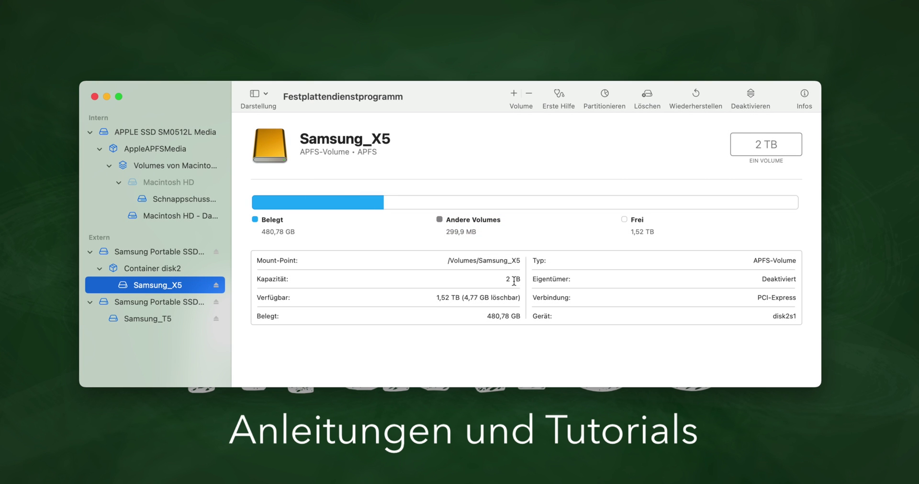
left_click(94, 96)
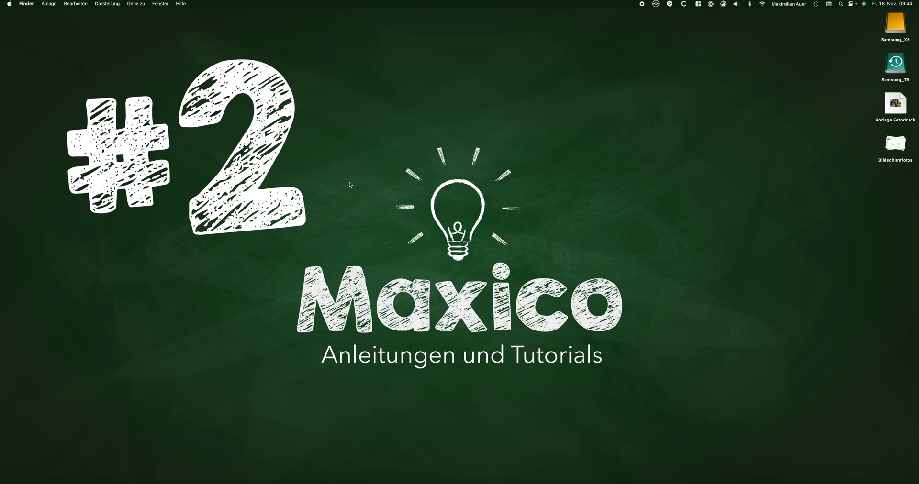
Open the Samsung_X5 drive, show its info, and unlock its sharing and permission settings with the account password
double_click(890, 24)
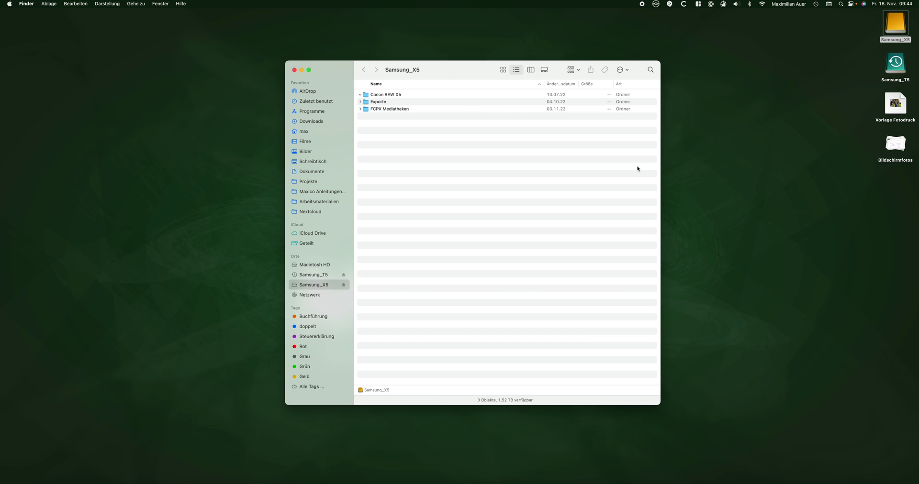
key("super+i")
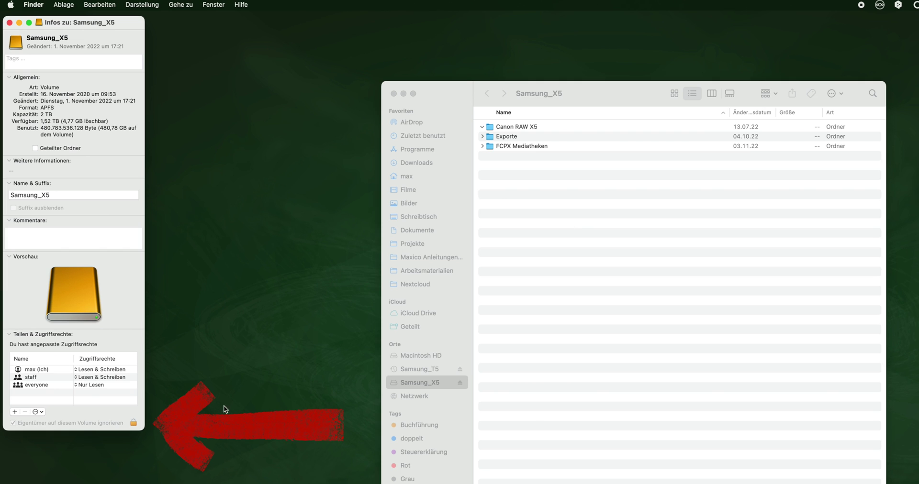
left_click(133, 424)
type("••••••")
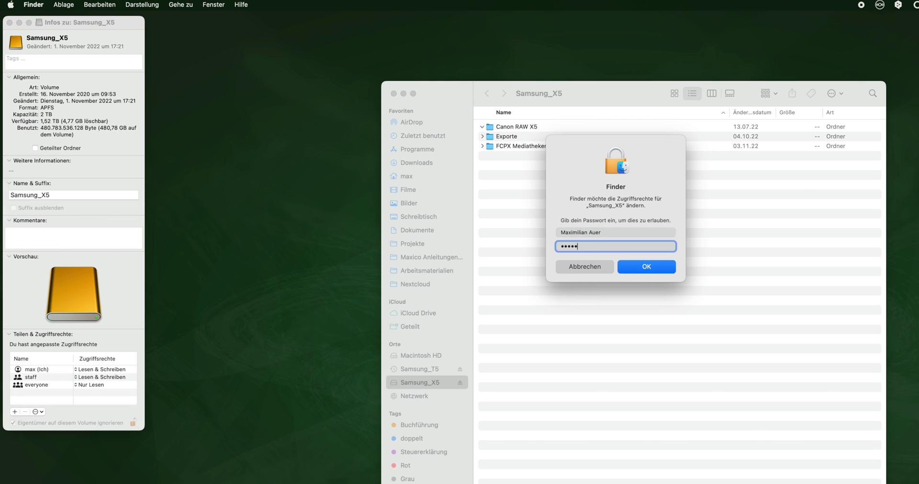
key("Return")
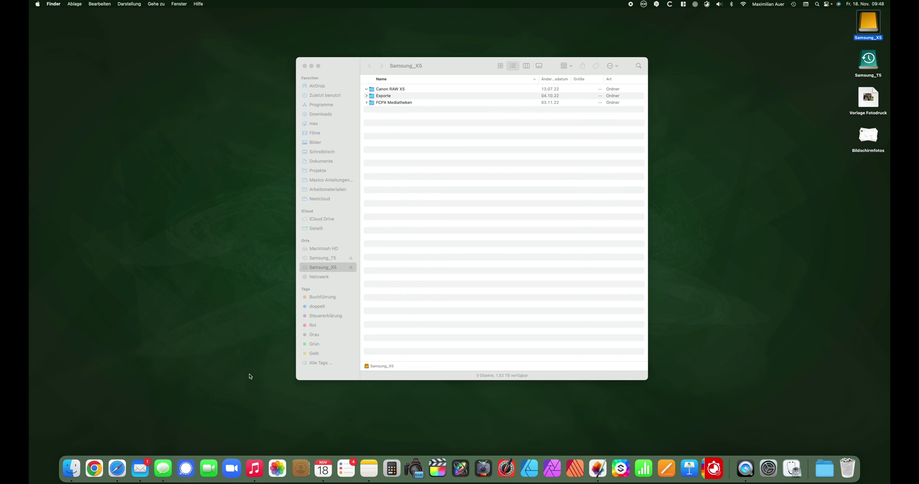
Open Photos and reveal the current photo library in Finder from the general settings
left_click(277, 468)
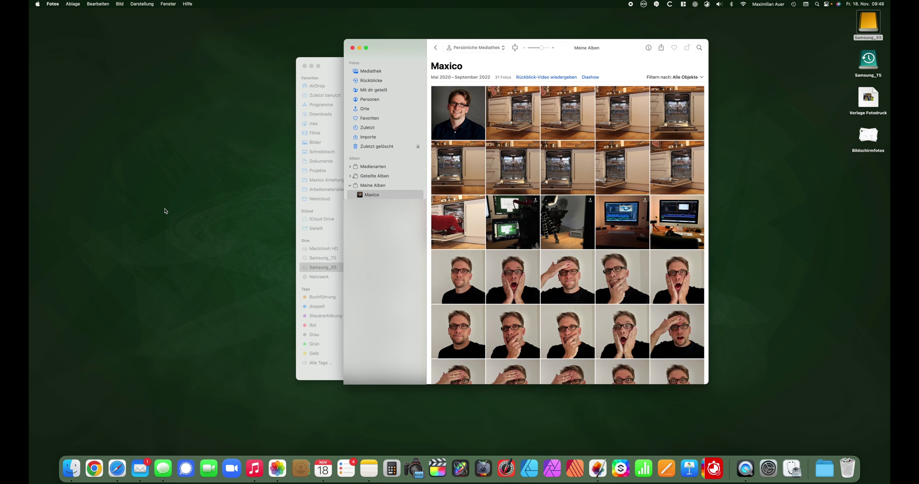
left_click(55, 5)
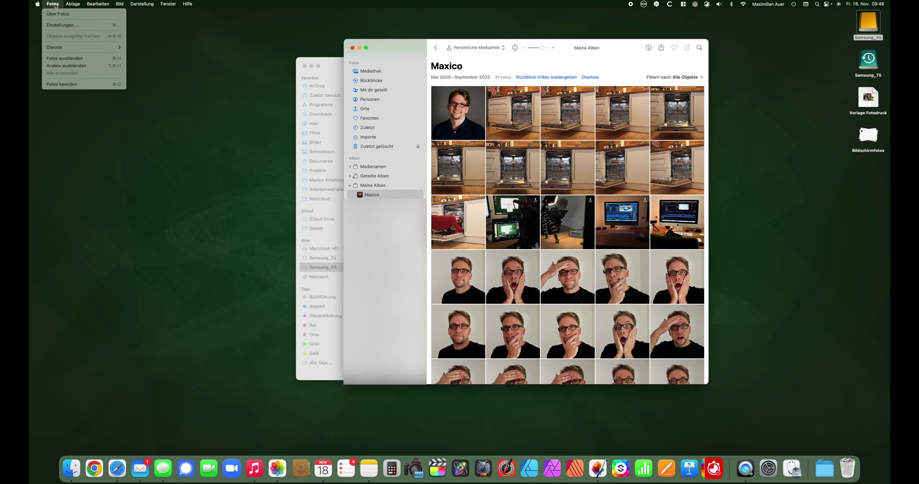
left_click(92, 28)
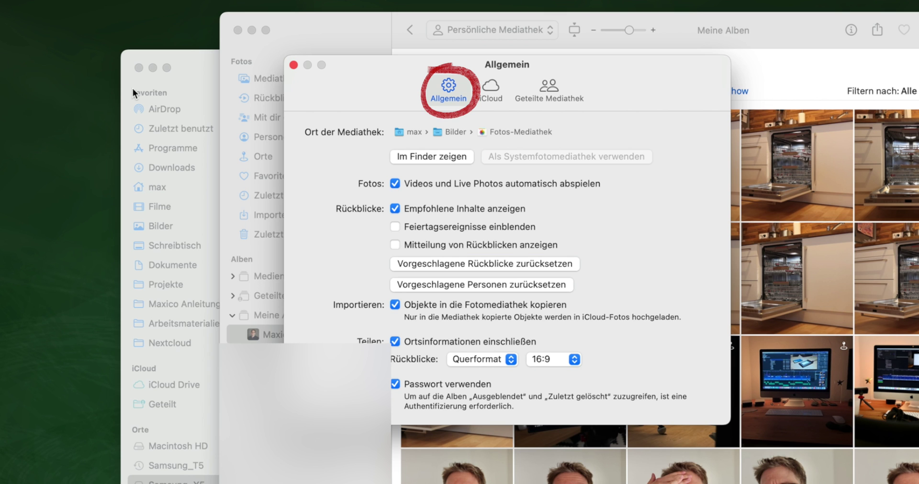
left_click(449, 158)
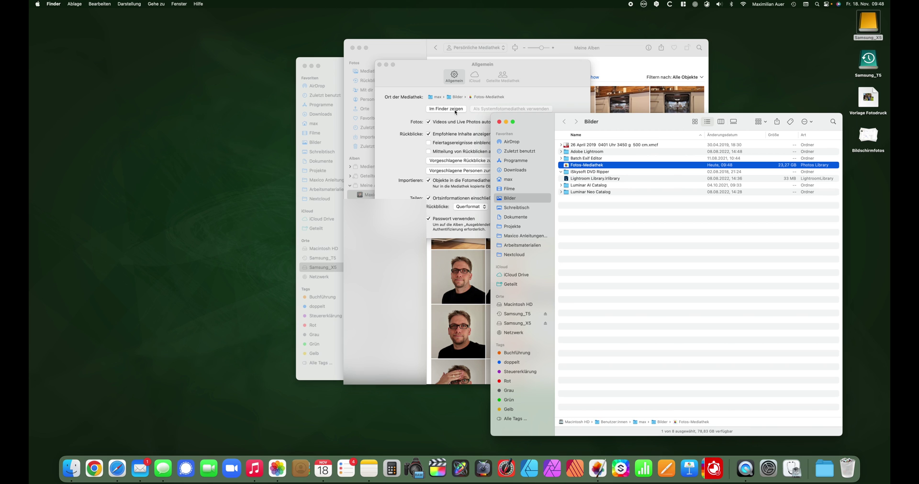
Close the Photos settings and quit Photos
left_click(379, 64)
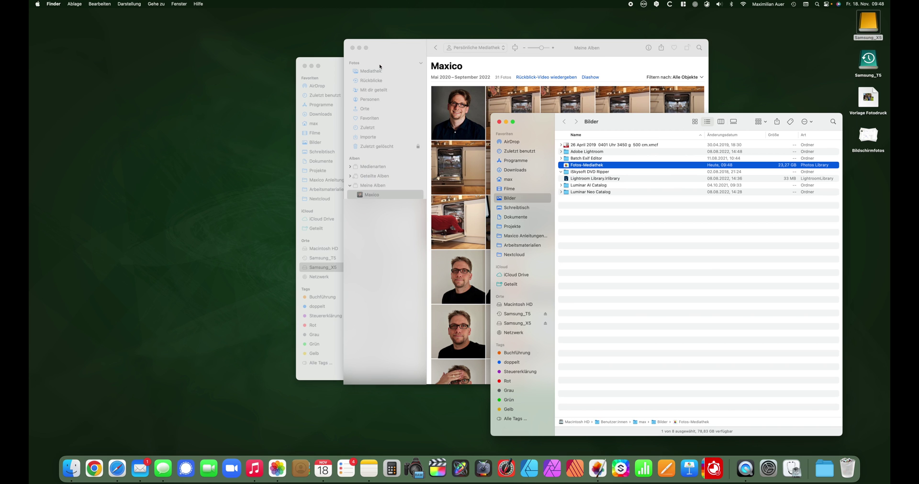
left_click(390, 49)
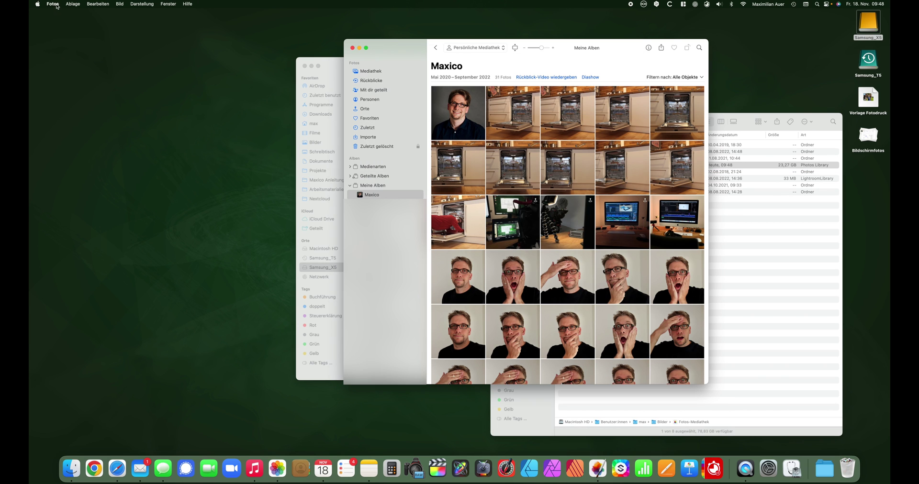
left_click(53, 4)
key("super+q")
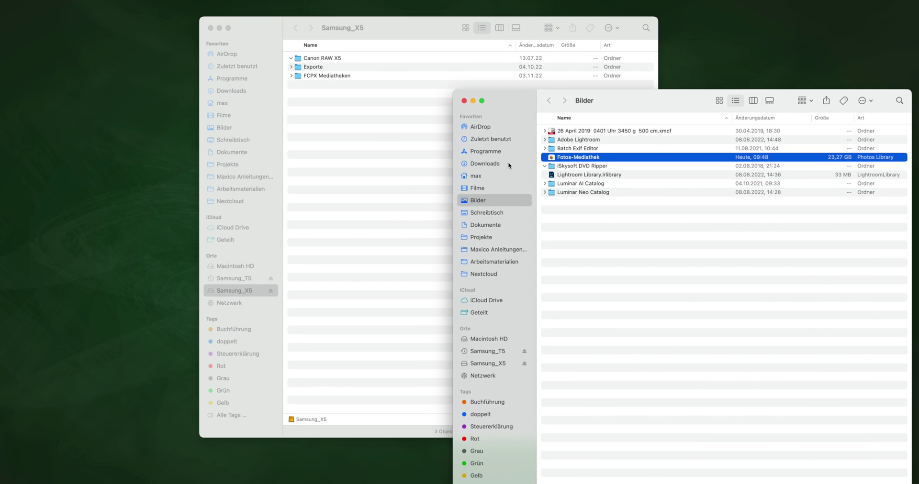
Move Fotos-Mediathek from the Bilder folder to the Samsung_X5 drive instead of copying it, and close the Bilder window
left_click_drag(553, 161, 334, 127)
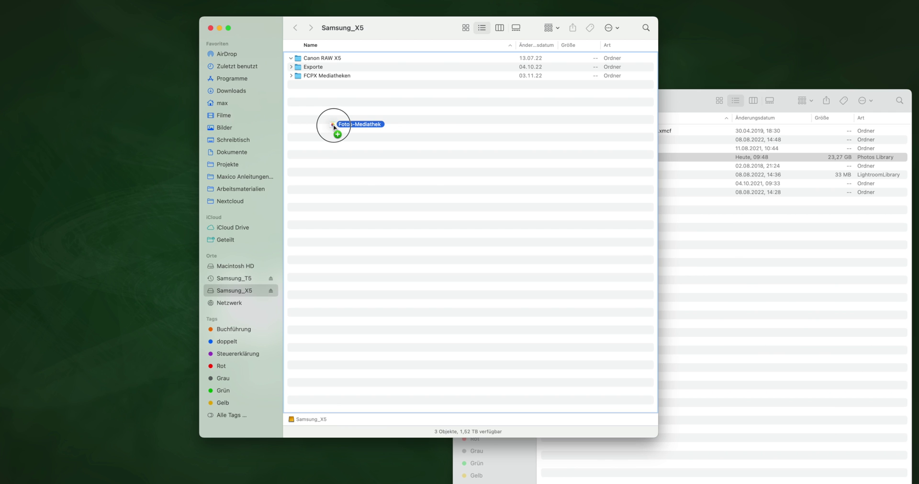
key("super")
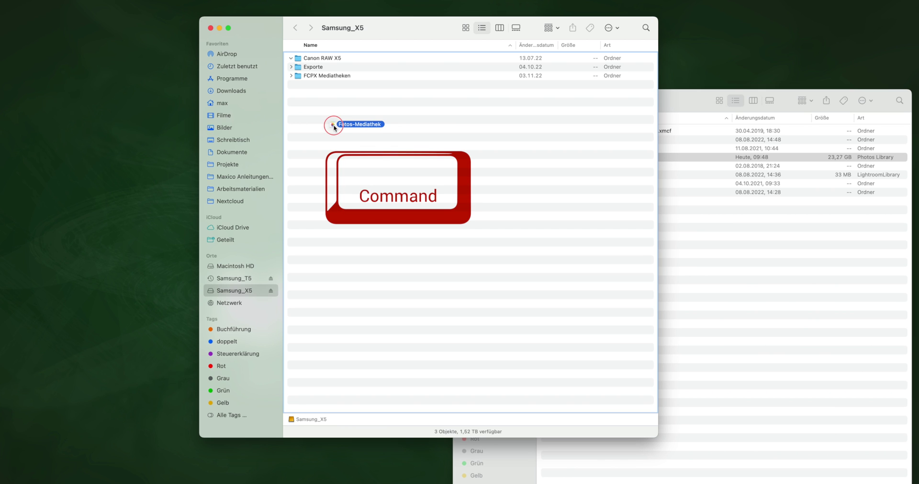
left_click_drag(333, 126, 334, 127)
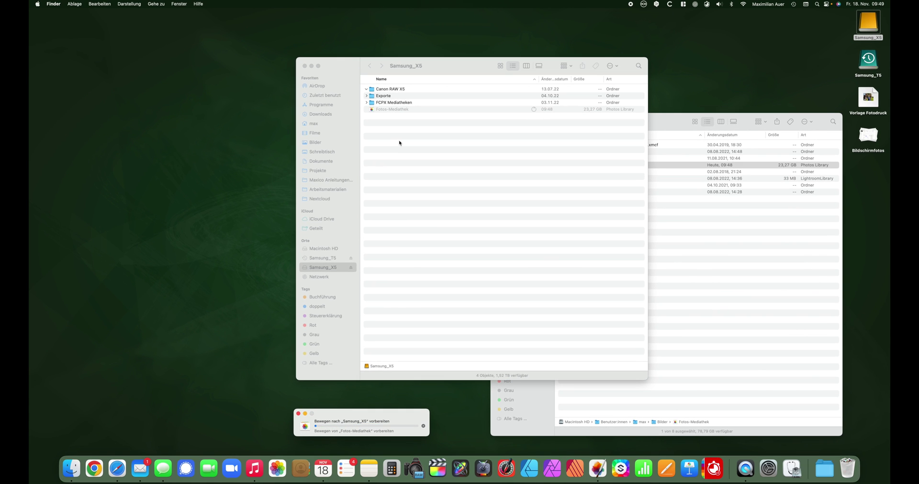
left_click_drag(394, 413, 506, 166)
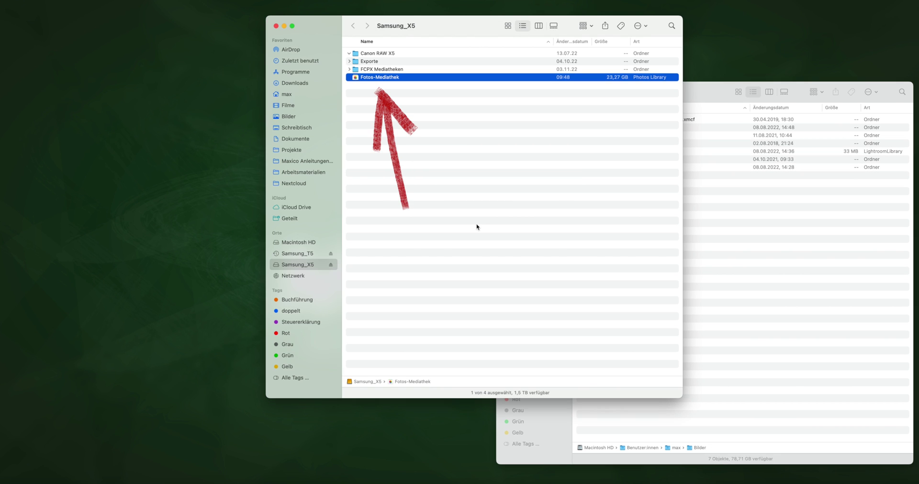
left_click(737, 266)
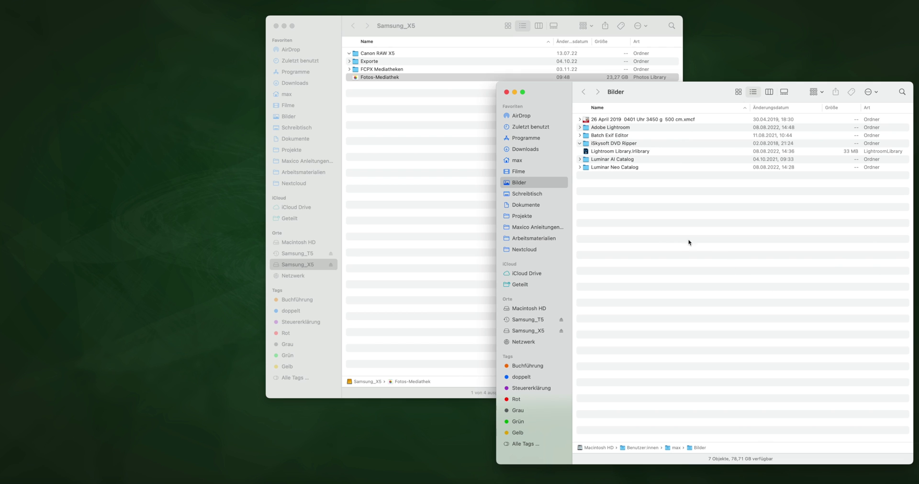
left_click(506, 92)
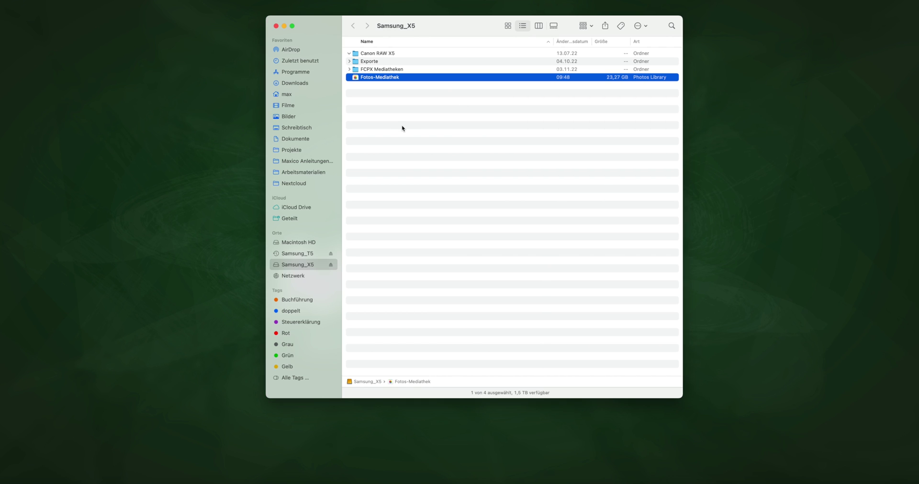
Open Fotos-Mediathek from Samsung_X5 in Photos and set it as the system photo library, accepting the iCloud-Fotos deactivation
double_click(355, 78)
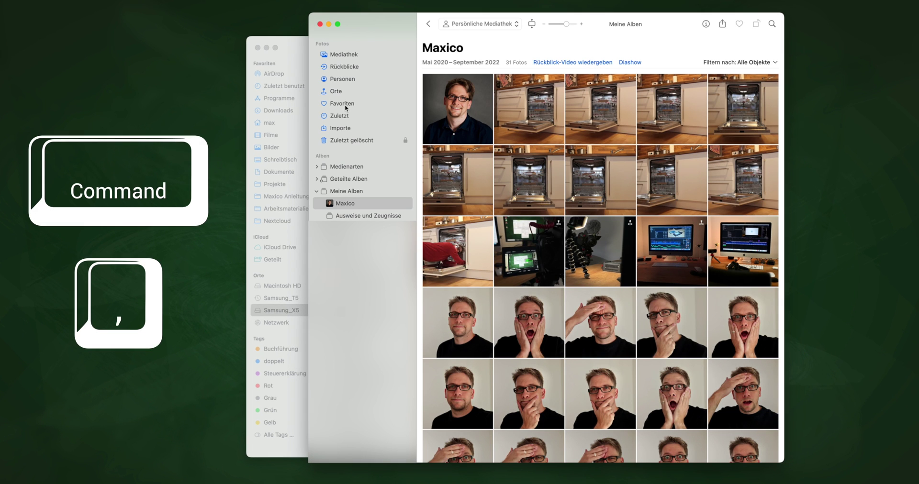
key("super+comma")
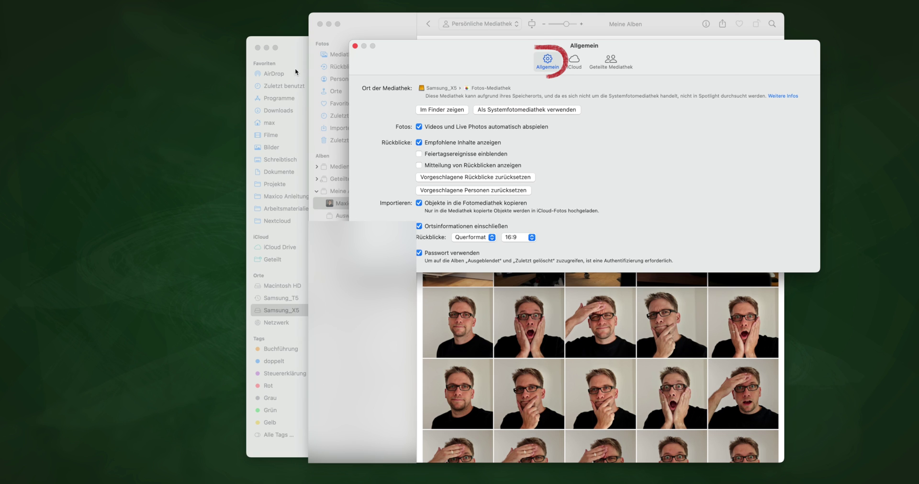
left_click(546, 111)
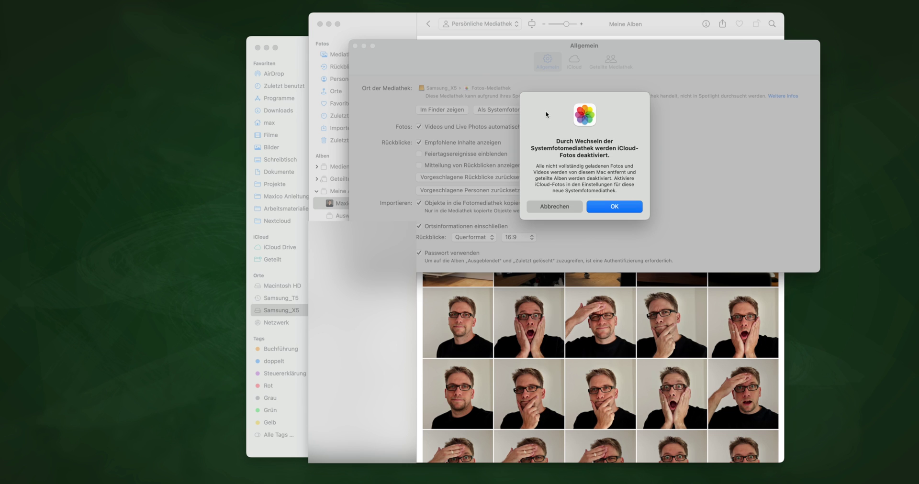
left_click(637, 207)
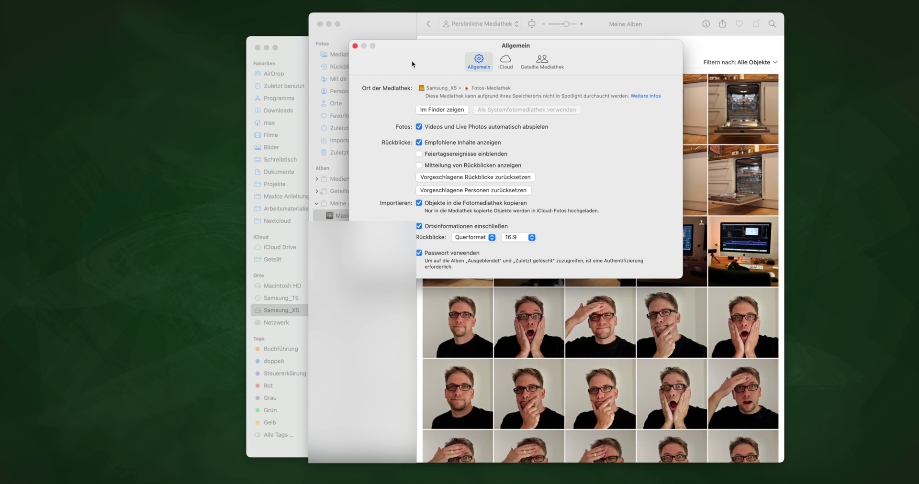
Set iCloud-Fotos to "Originale auf diesen Mac laden" and quit Photos
left_click(503, 63)
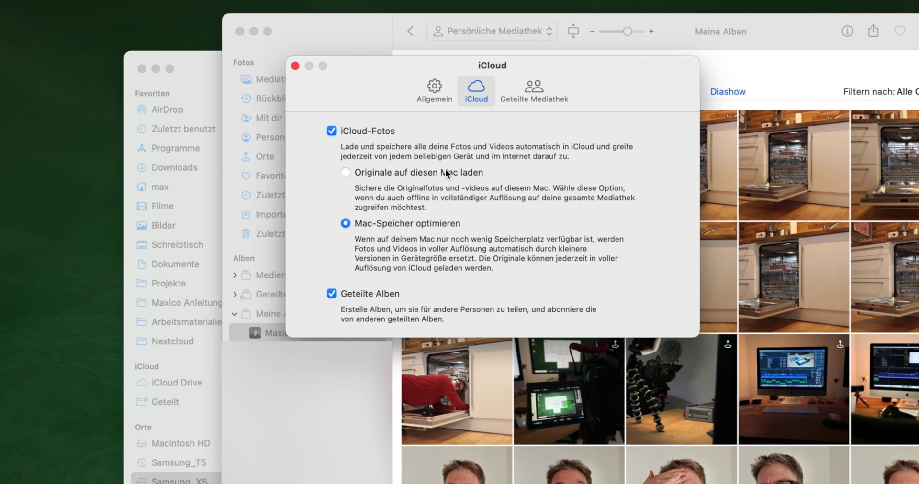
left_click(346, 173)
left_click(295, 66)
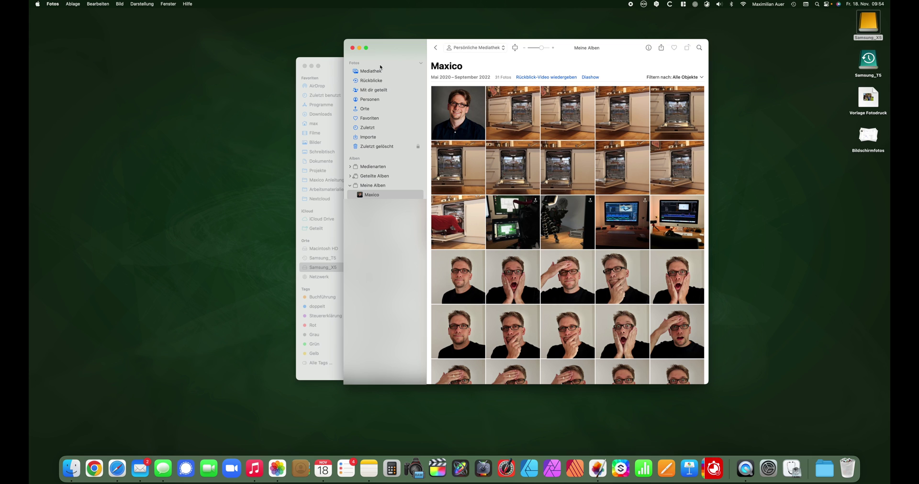
left_click(52, 4)
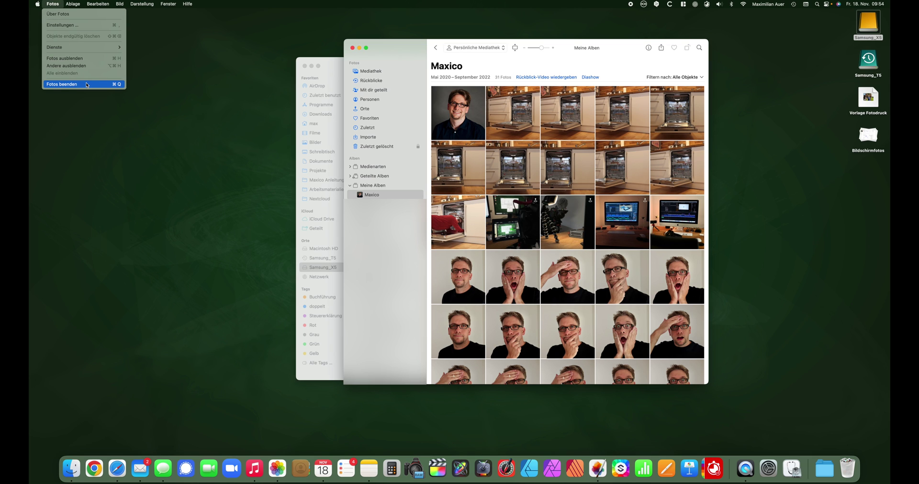
left_click(87, 84)
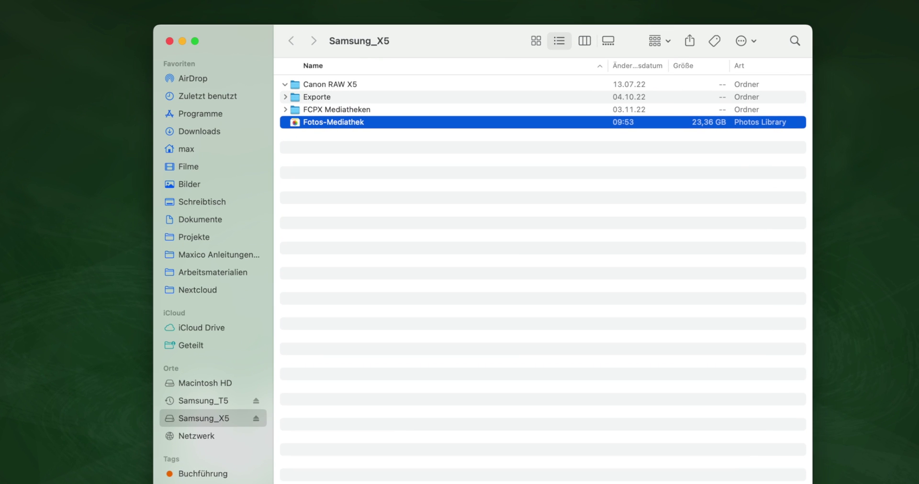
Compare the size of Fotos-Mediathek.photoslibrary in the Bilder folder with that of Fotos-Mediathek on Samsung_X5
left_click(216, 185)
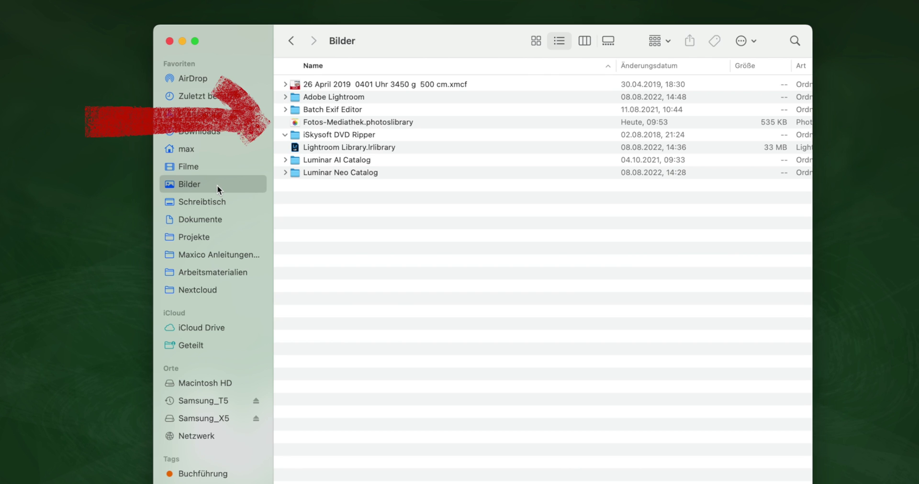
left_click(441, 123)
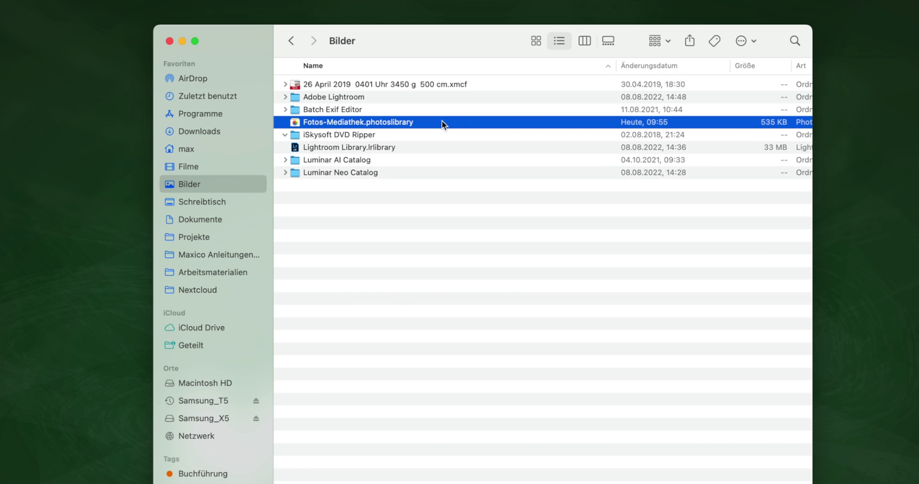
left_click(214, 417)
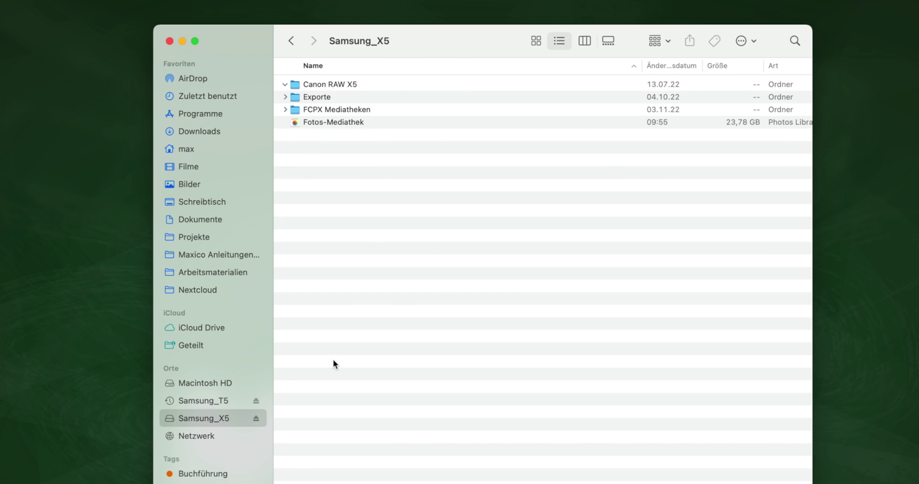
left_click(421, 121)
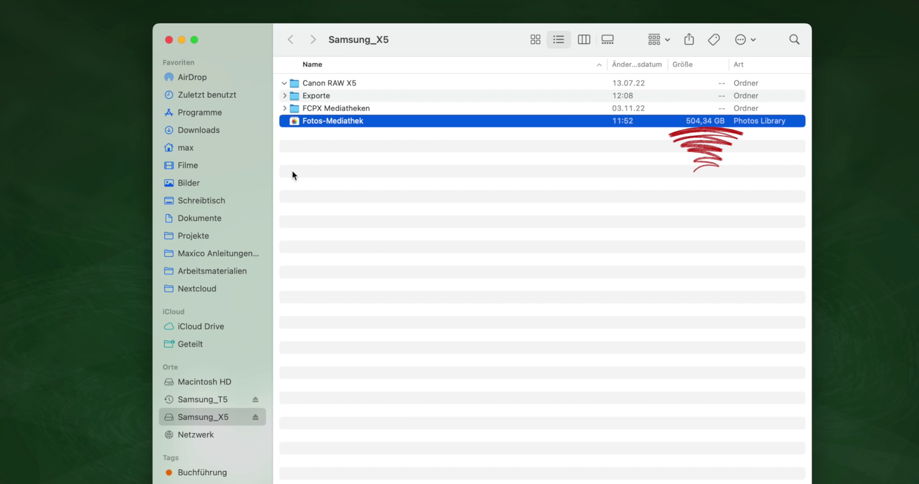
left_click(222, 182)
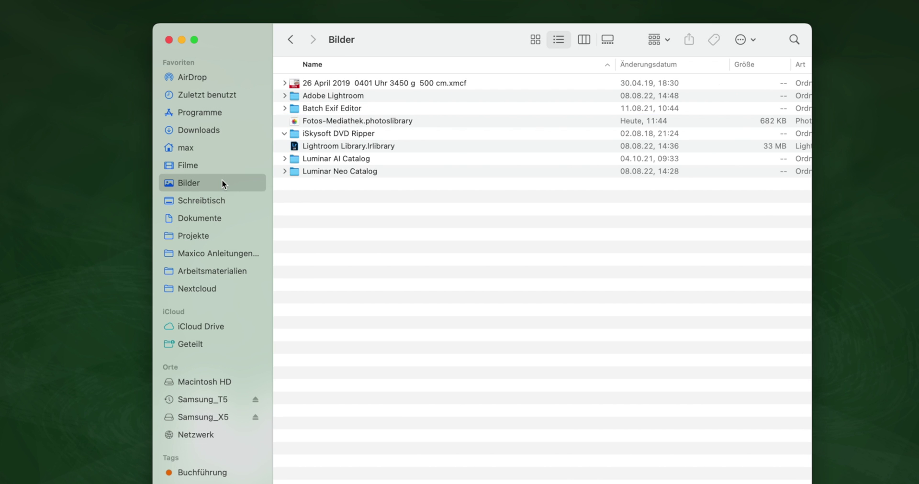
left_click(469, 122)
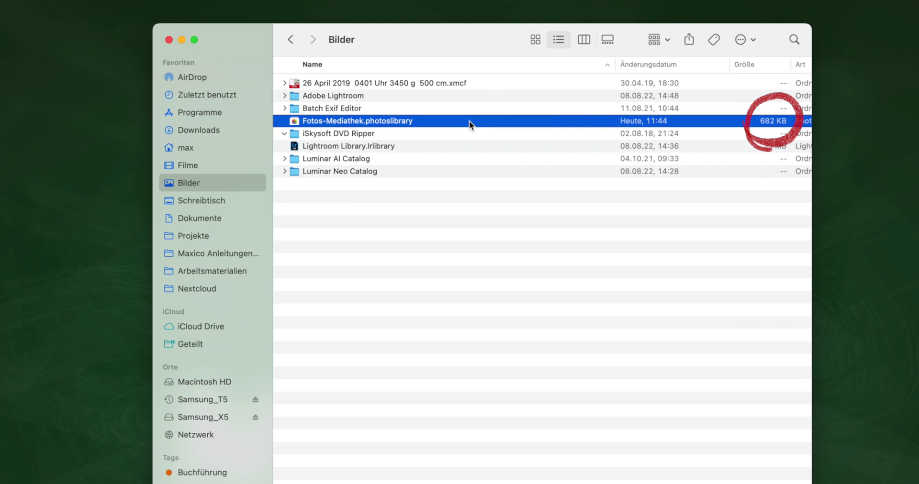